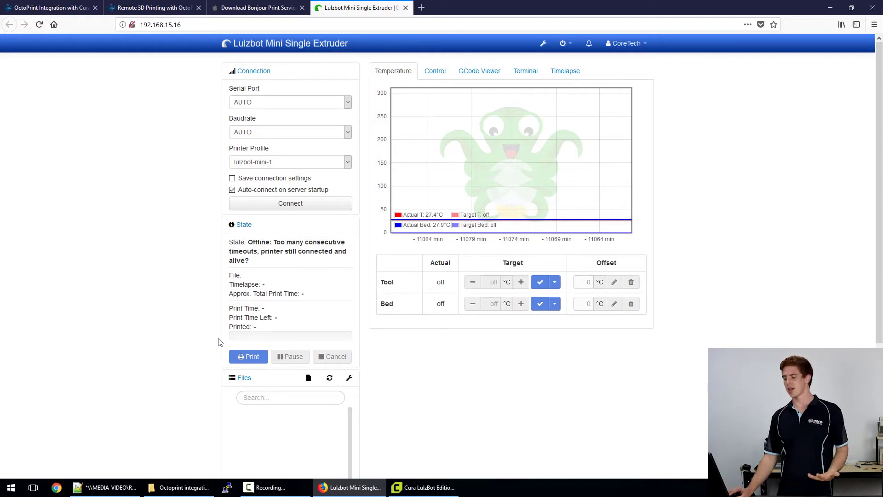
scroll(276, 377, down, 4)
scroll(529, 207, up, 4)
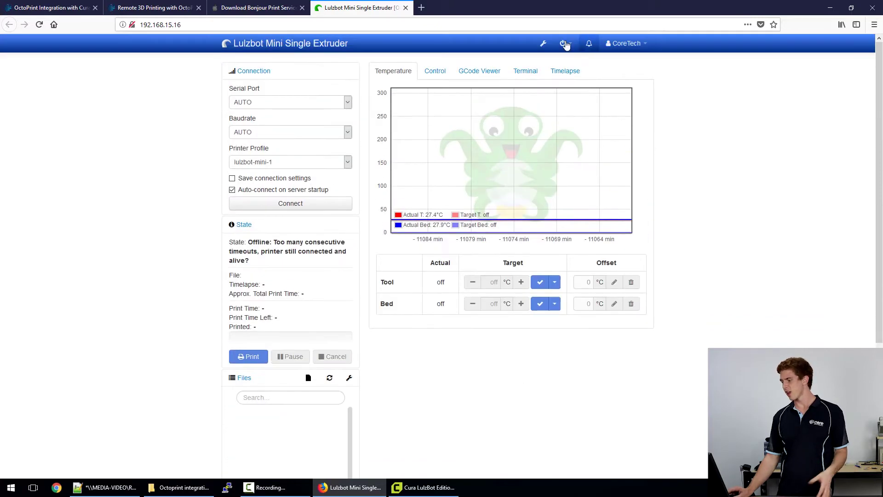
click(436, 71)
click(486, 73)
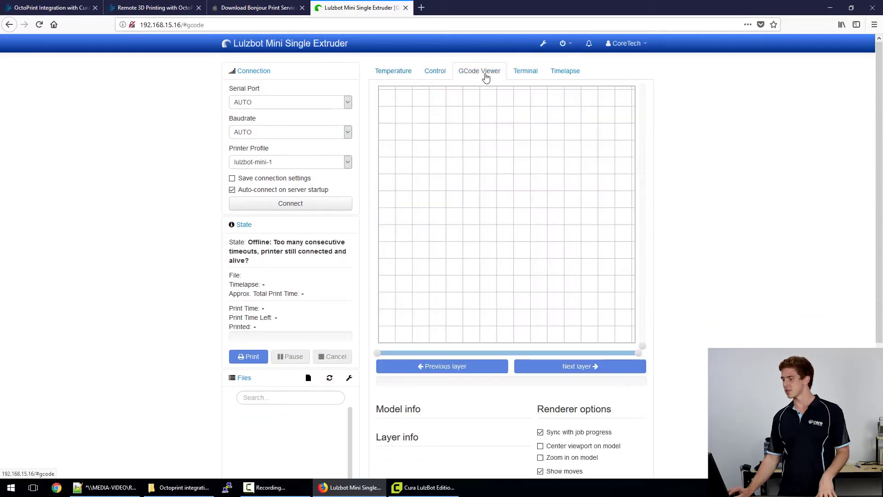
click(525, 72)
click(573, 73)
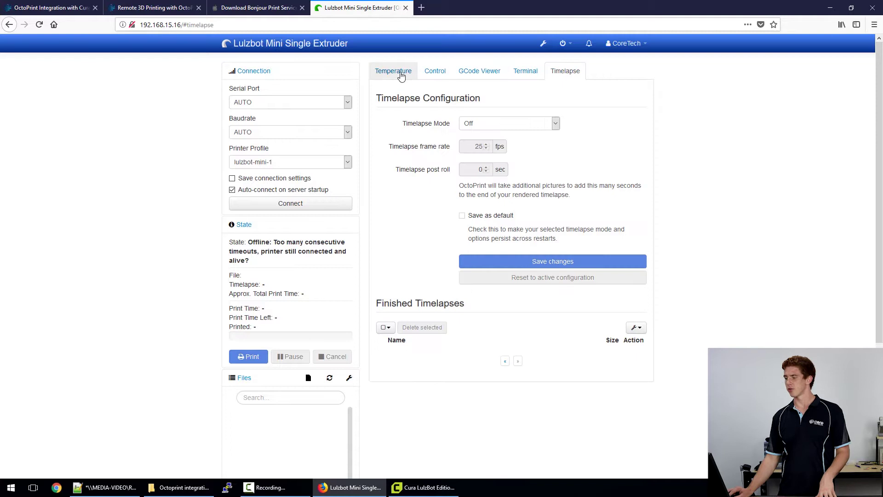
click(400, 75)
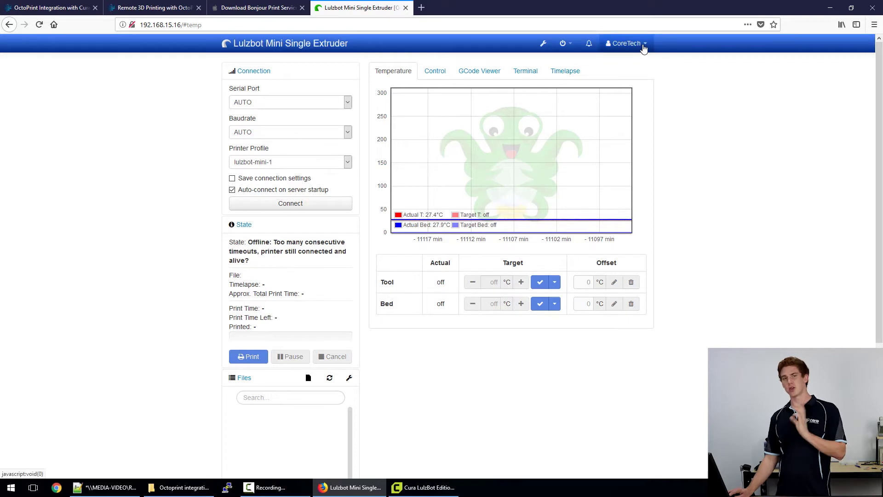
click(643, 44)
click(643, 44)
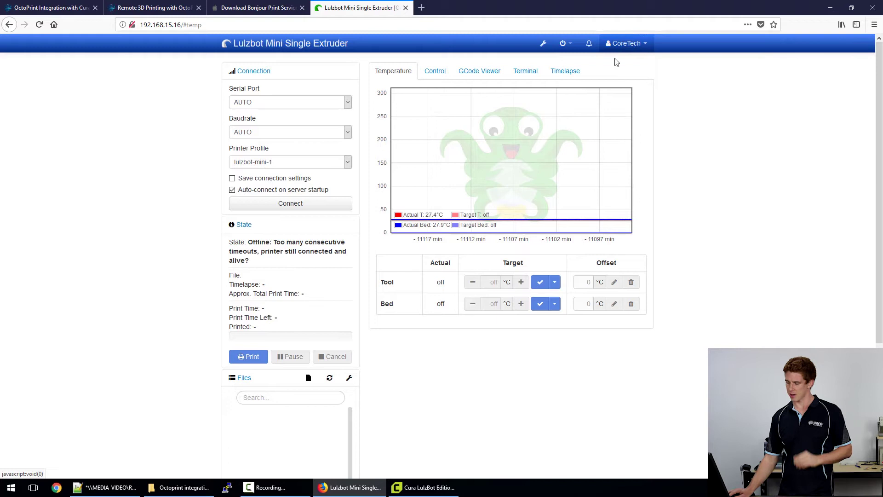
Step: Select the LulzBot Mini printer in Cura and open its Manage Printers preferences in a taller window
click(442, 484)
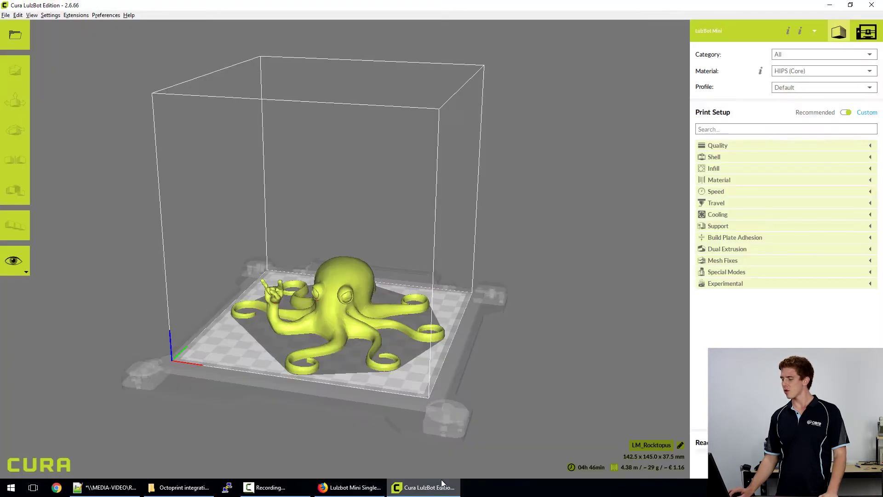
right_drag(532, 258, 575, 198)
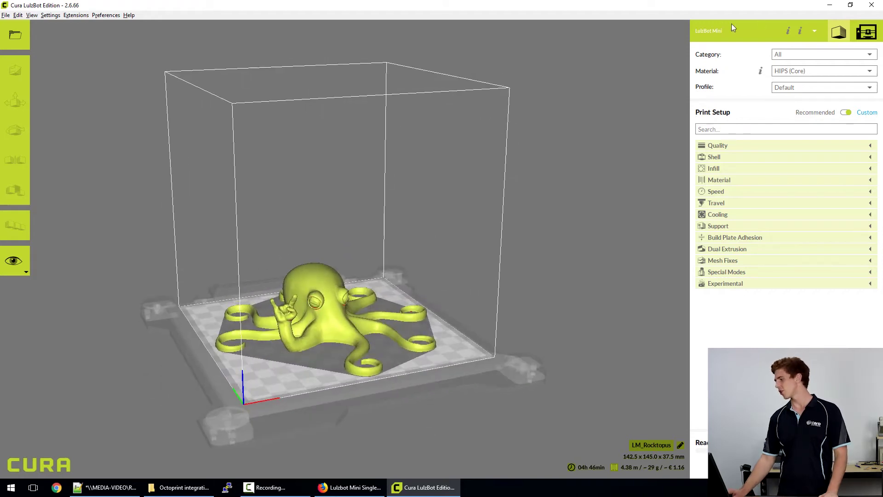
click(719, 30)
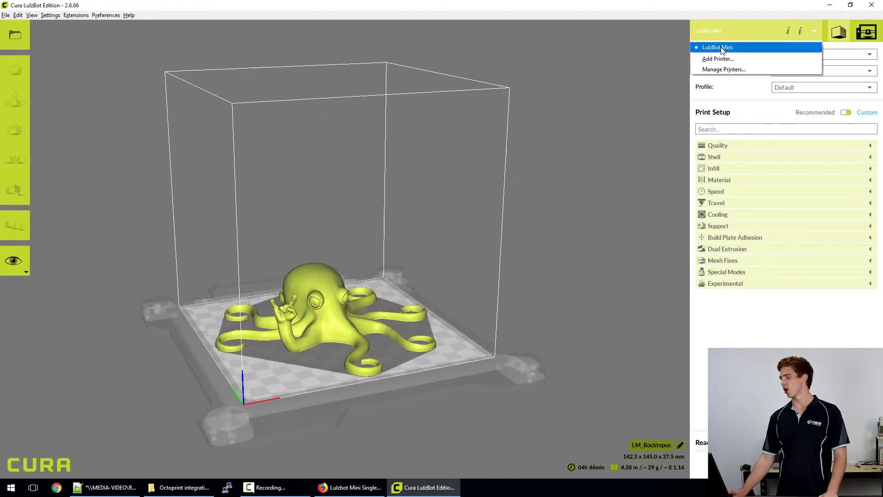
click(722, 47)
click(735, 29)
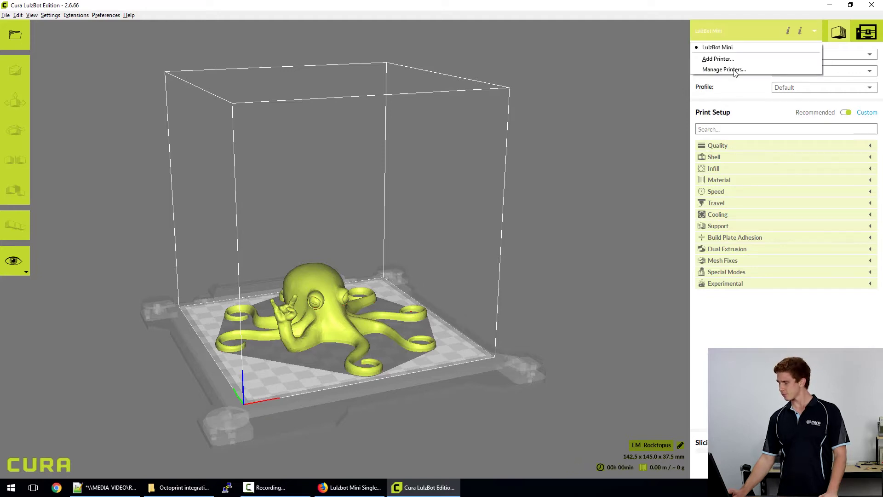
click(725, 69)
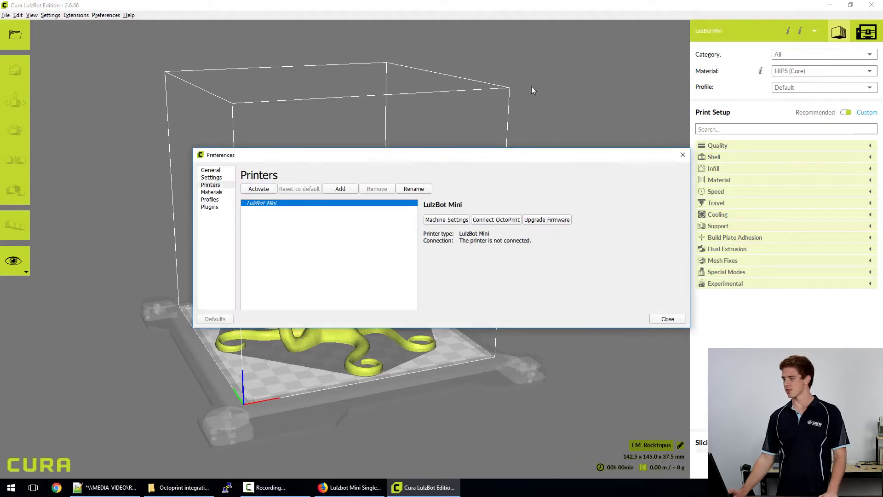
drag(446, 148, 395, 81)
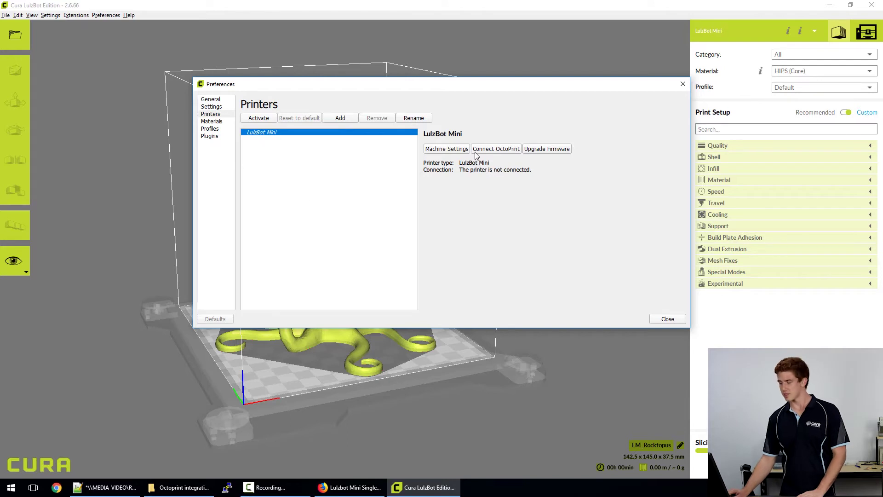
Step: Open the Connect OctoPrint dialog and review the listed Taz and Lulzbot Mini instances
click(504, 150)
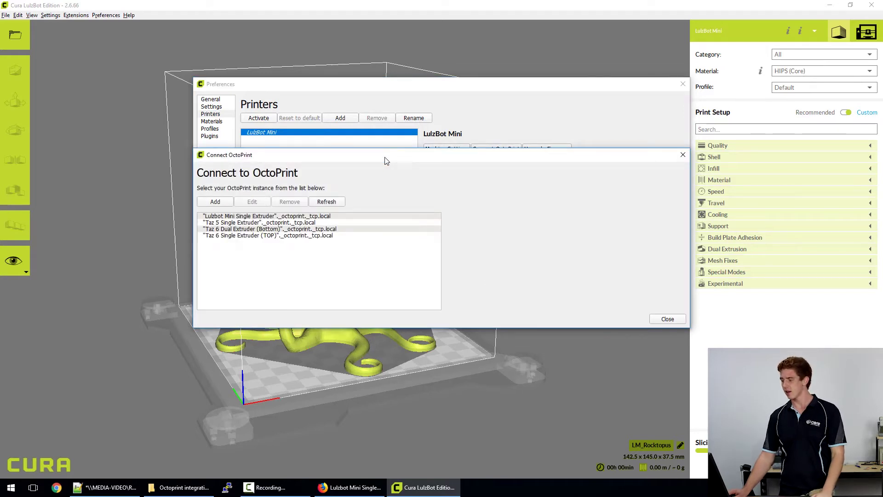
drag(386, 149, 357, 92)
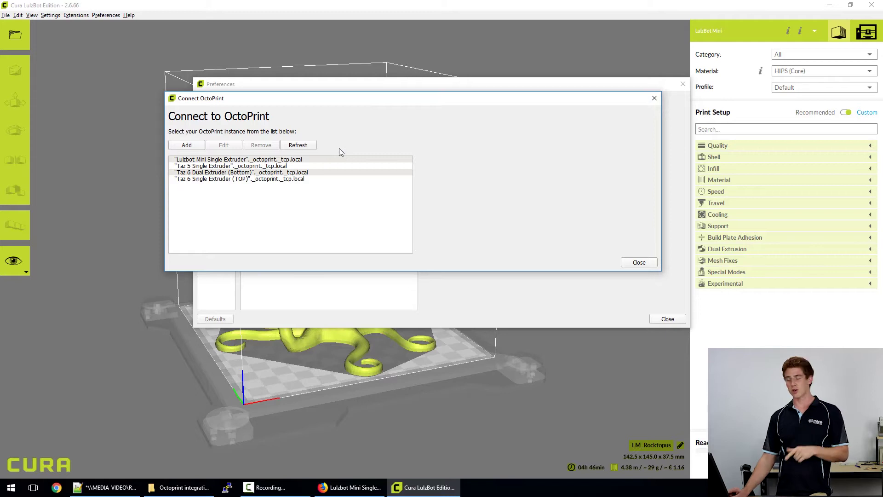
click(298, 178)
click(294, 173)
click(284, 166)
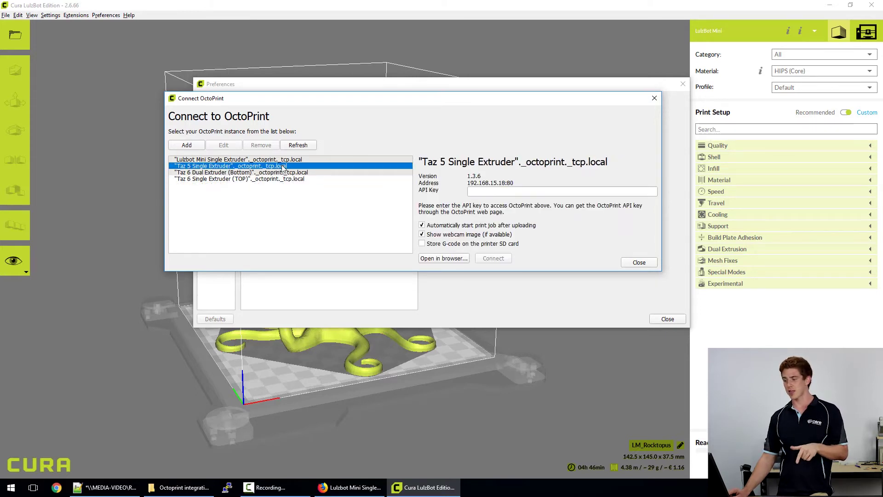
click(284, 160)
Step: Select the Lulzbot Mini Single Extruder instance, then show Firefox's Bonjour Print Services download page
click(281, 167)
click(282, 179)
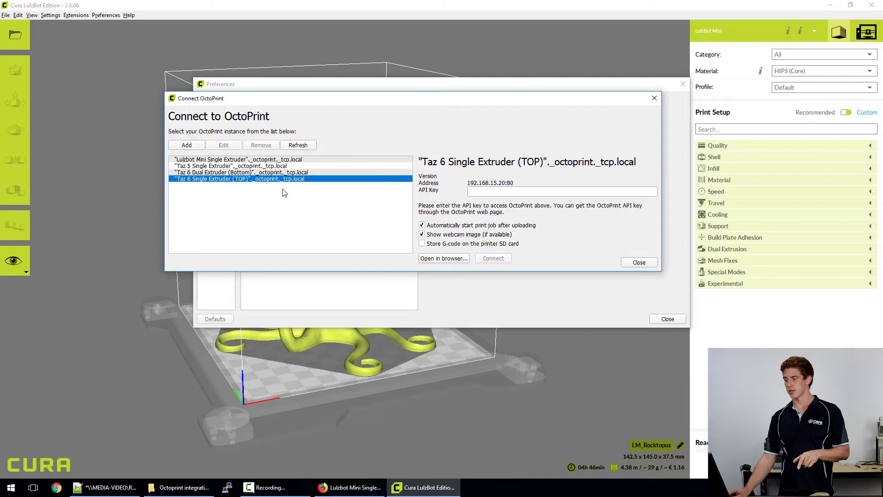
click(287, 174)
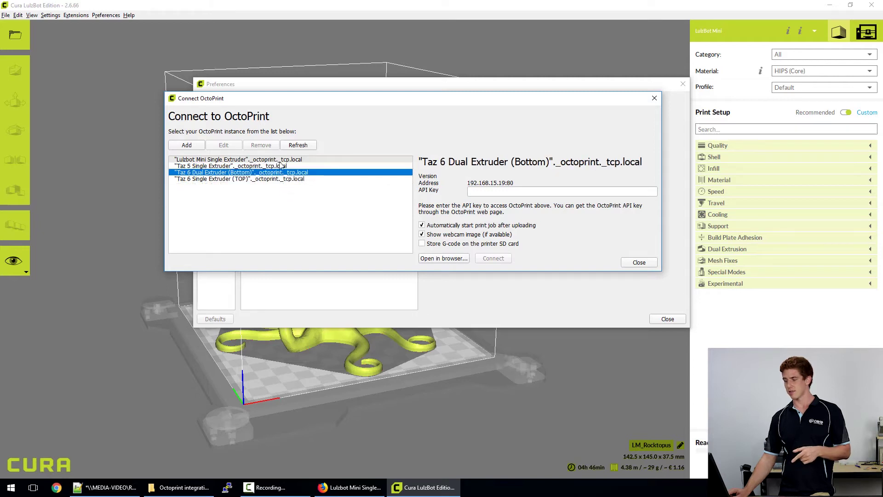
click(281, 165)
click(280, 160)
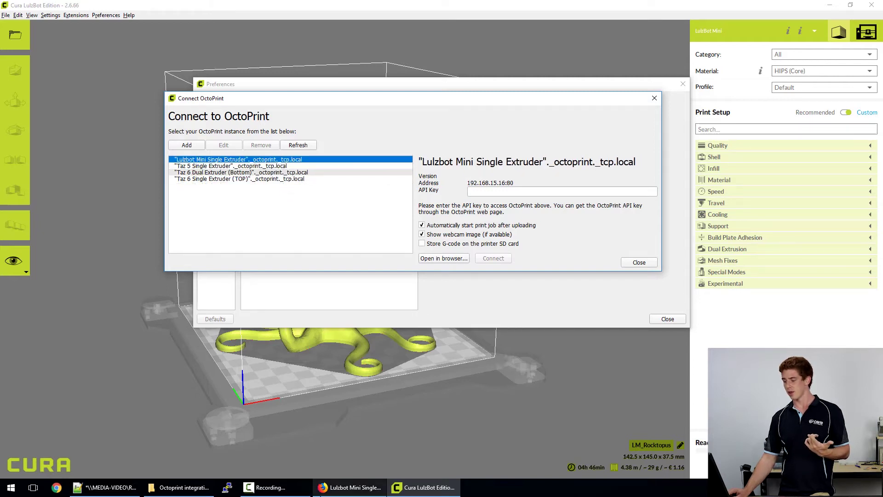
click(350, 487)
click(255, 6)
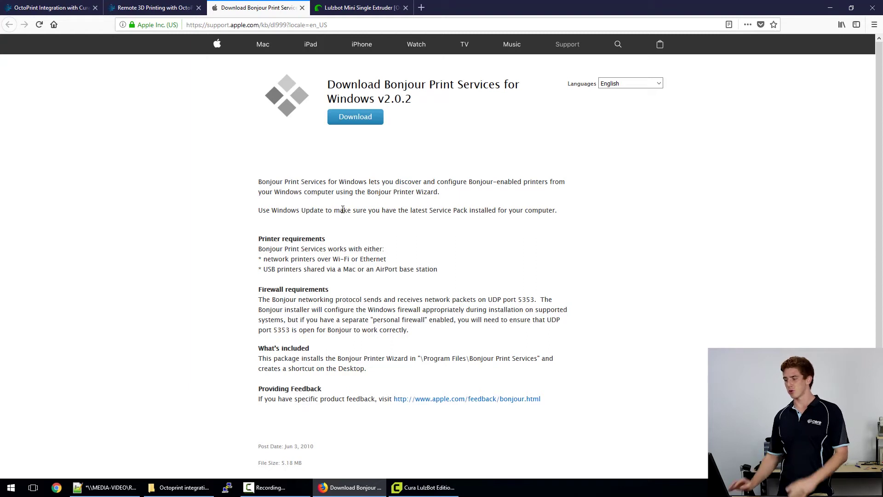
Step: Glance at Cura, then bring Firefox forward on the Lulzbot Mini Single Extruder tab
click(421, 487)
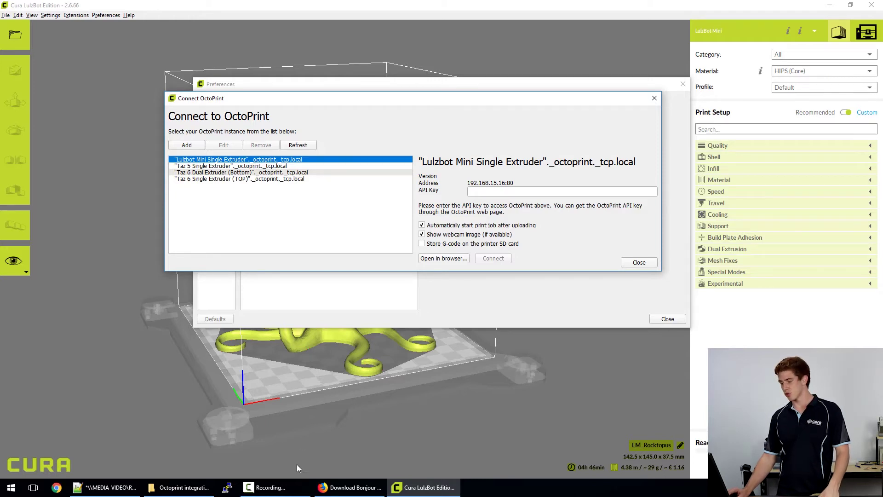
click(336, 489)
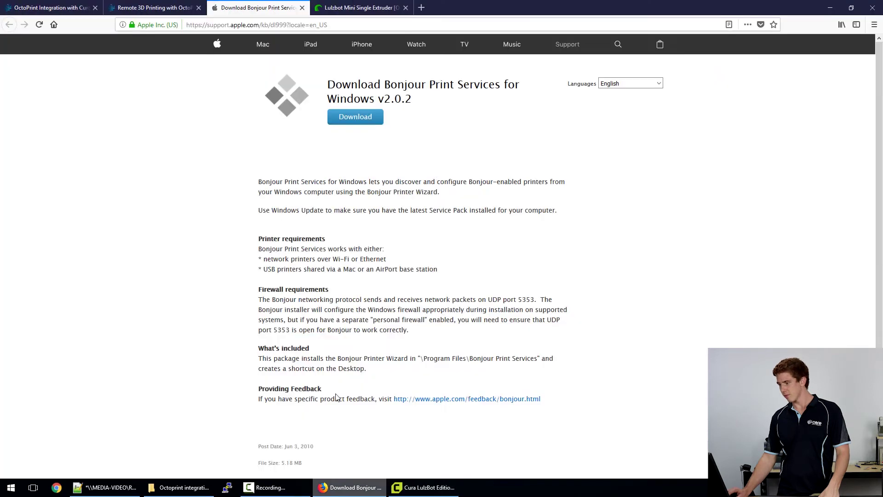
click(359, 7)
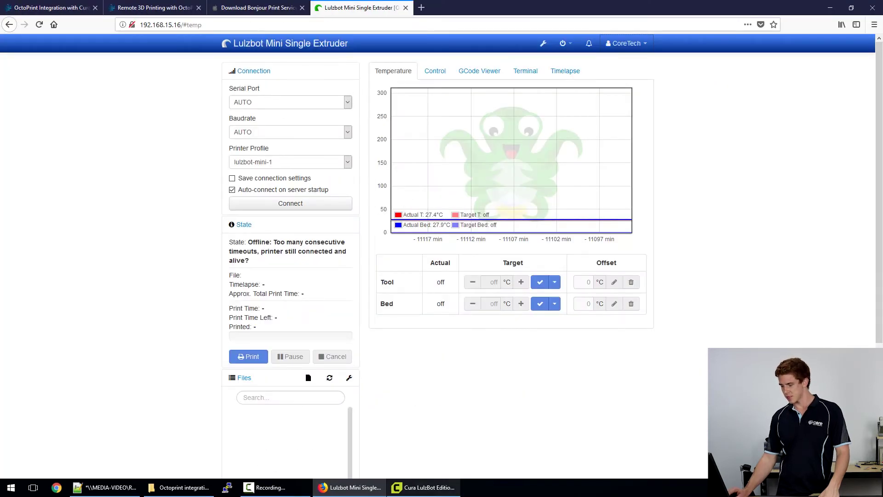
Step: Use Open in browser... to load the Lulzbot Mini's OctoPrint page at 192.168.15.16 in Firefox
click(401, 490)
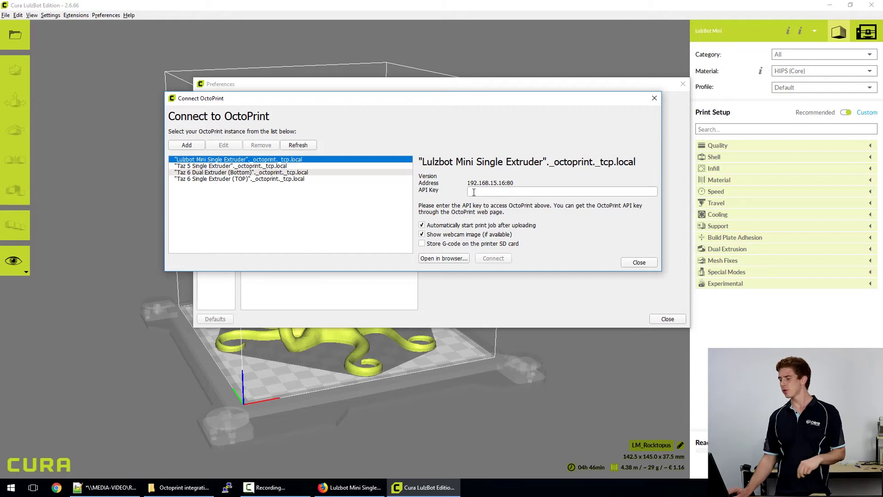
click(450, 259)
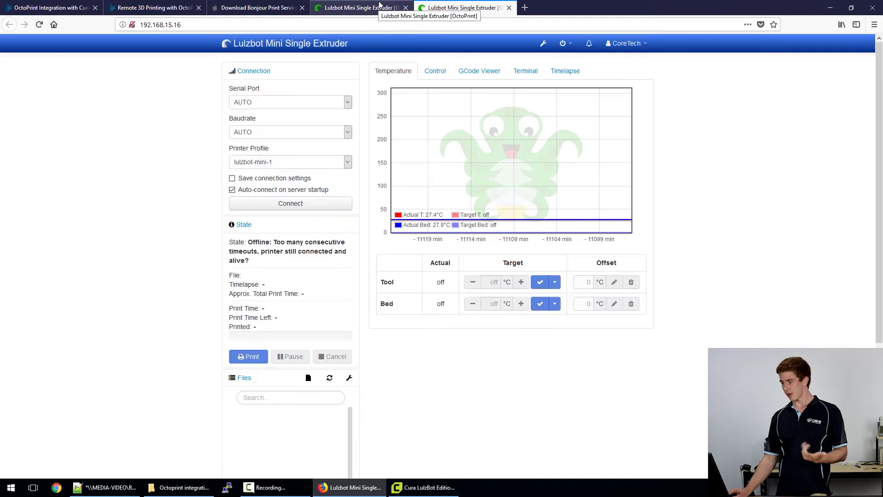
click(424, 487)
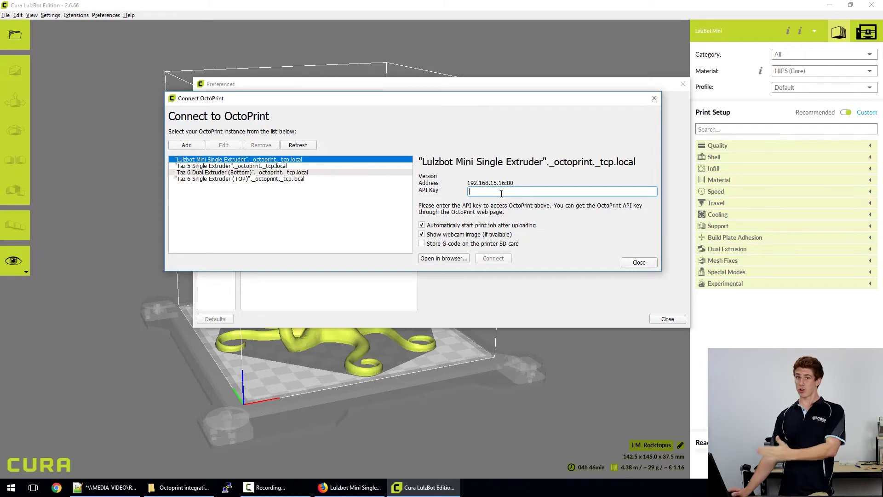
click(376, 486)
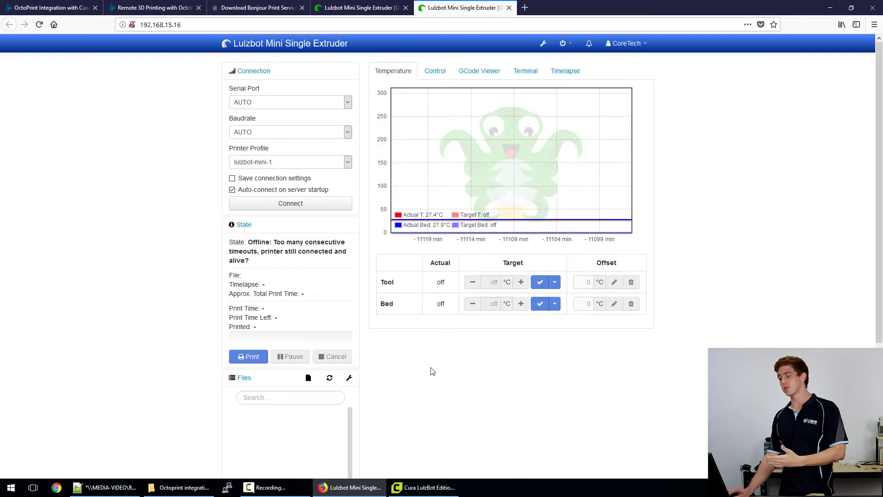
Step: Copy the key from OctoPrint's Settings > API page and switch back to Cura
click(543, 43)
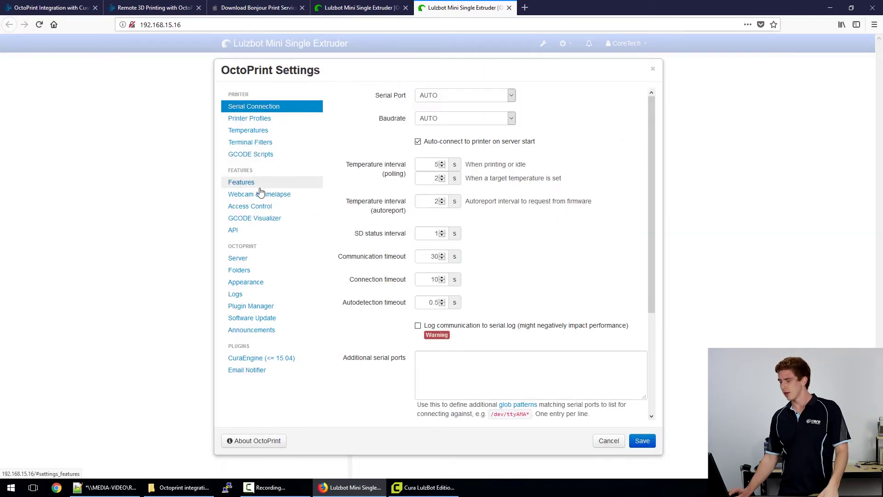
click(255, 232)
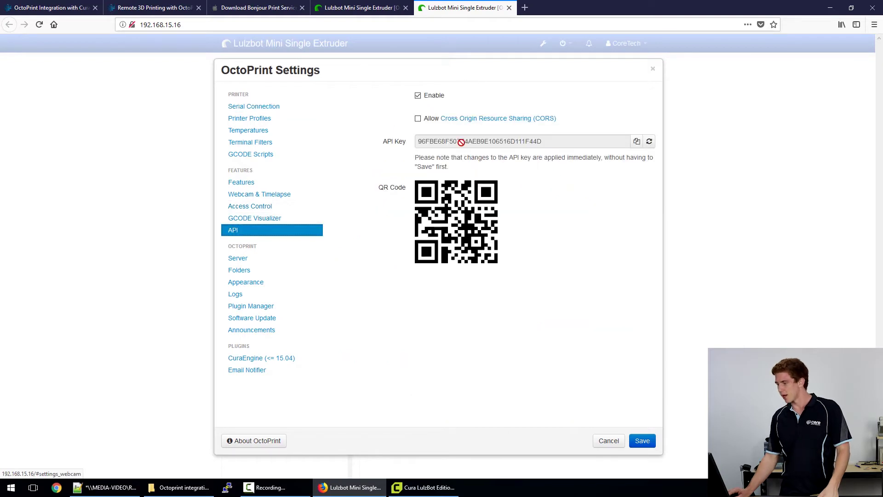
click(637, 142)
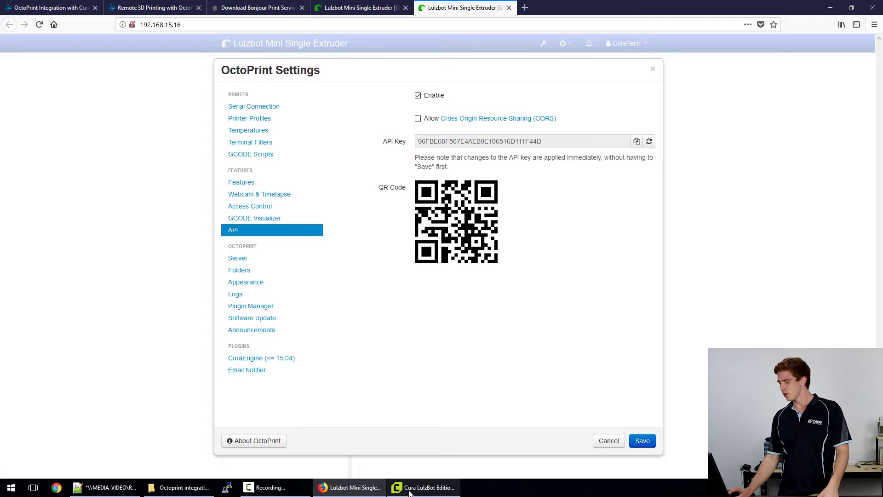
click(424, 487)
Step: Paste the API key into Cura's API Key field, confirm, then view the OctoPrint tutorial tab
right_click(505, 192)
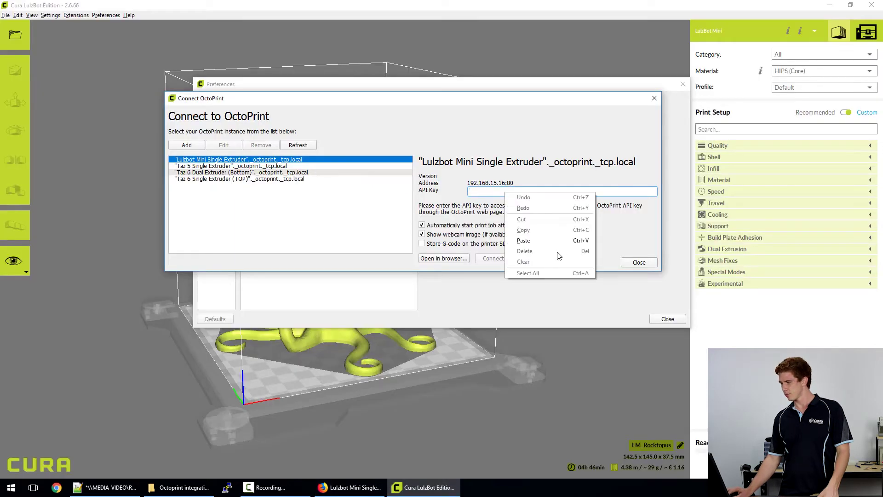
click(550, 240)
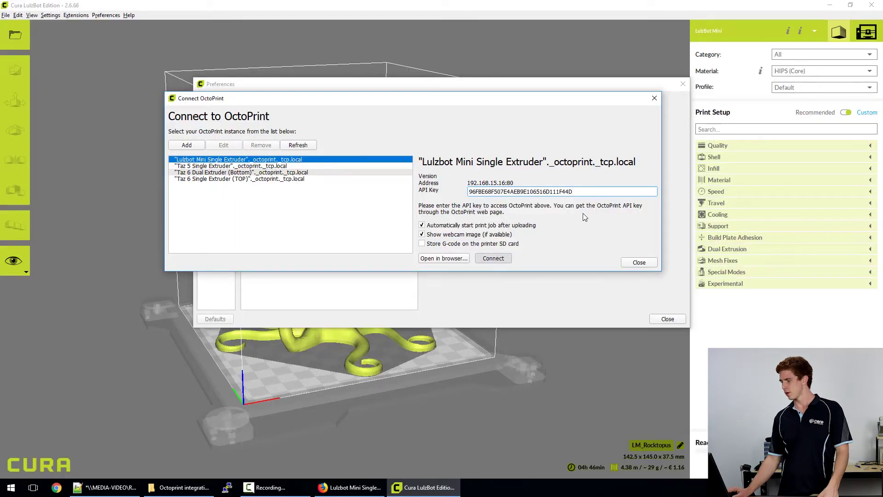
key(Return)
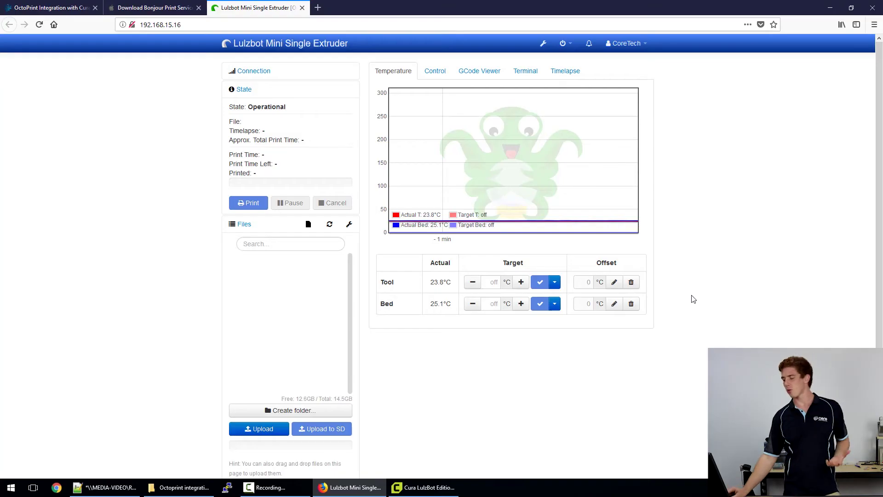
key(ctrl+Tab)
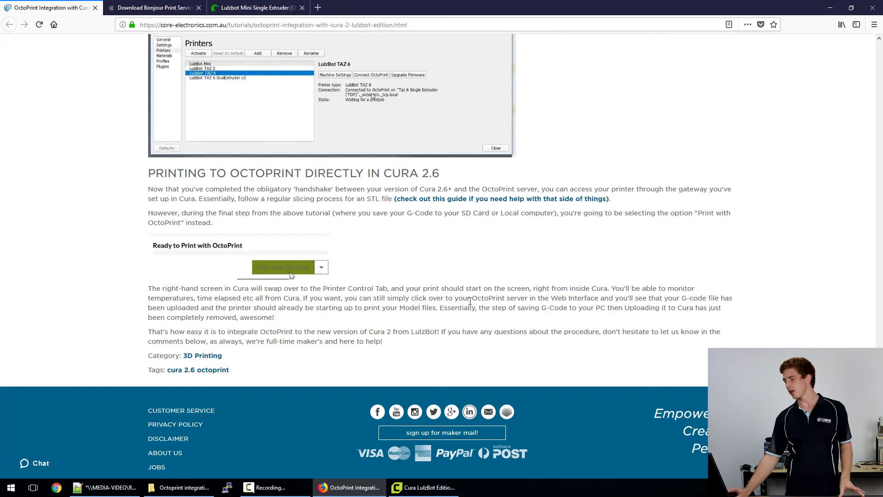
scroll(470, 301, up, 6)
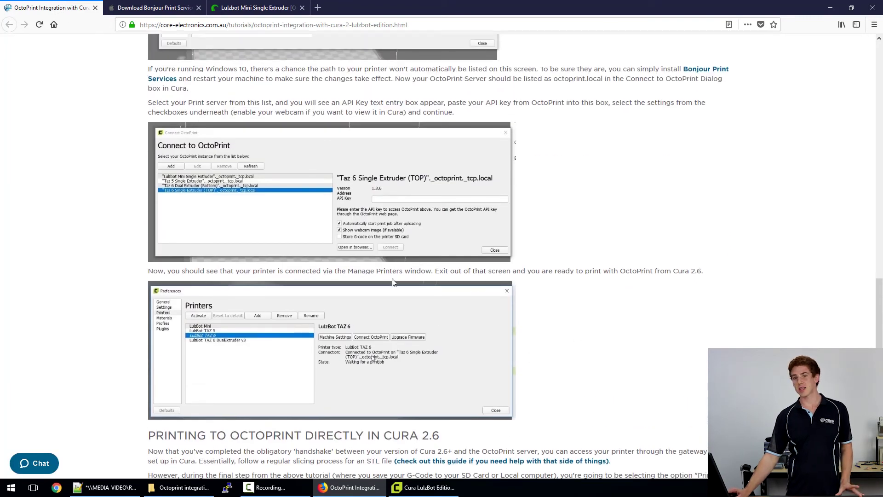
Step: Switch to Cura and open the Print Monitor for the OctoPrint-connected Lulzbot Mini
click(423, 488)
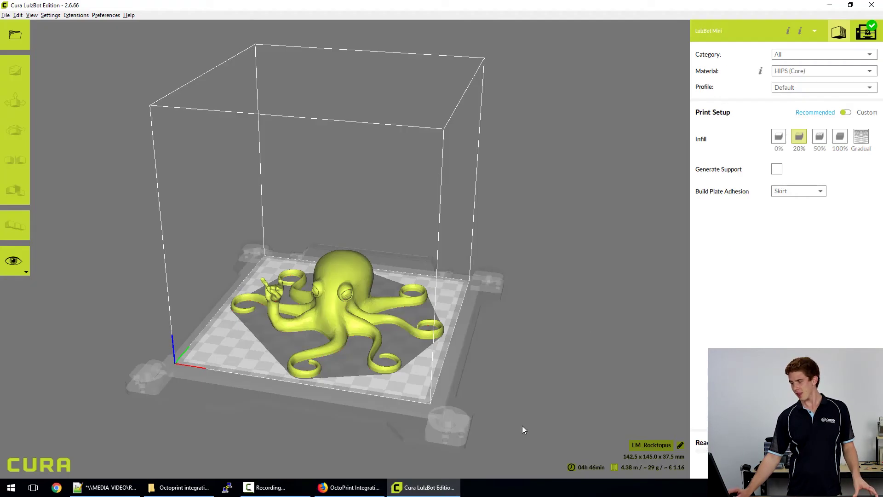
right_drag(551, 343, 594, 364)
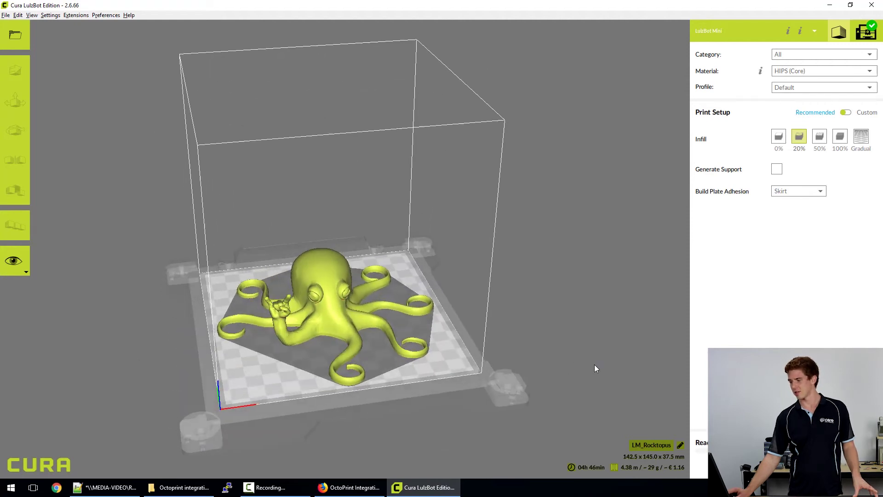
click(865, 36)
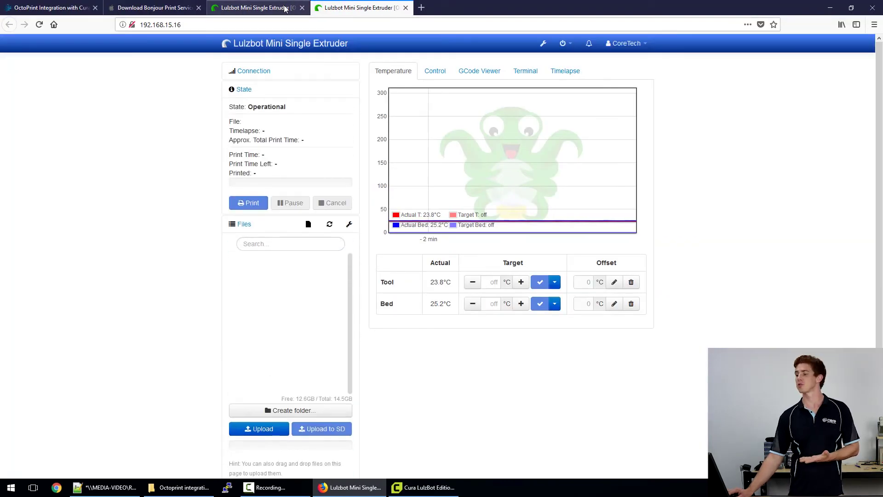
Step: Return to Prepare and set the material to PolyLite PLA (Polymaker)
click(424, 487)
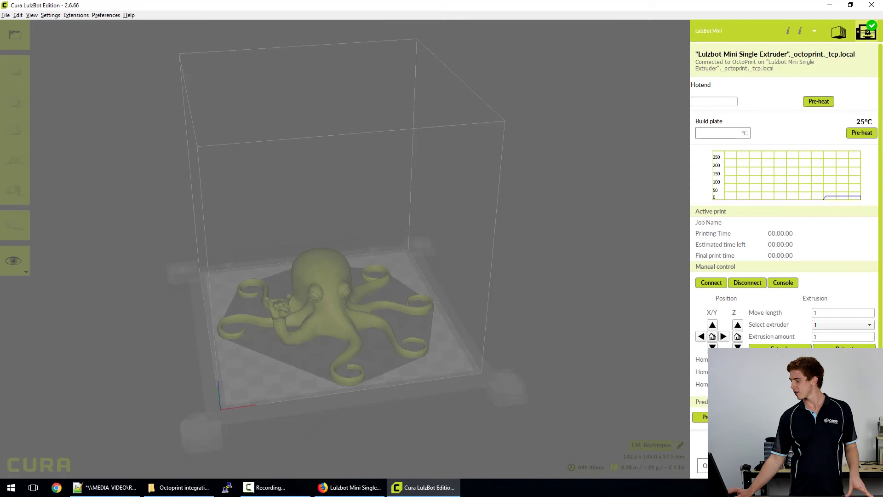
click(839, 33)
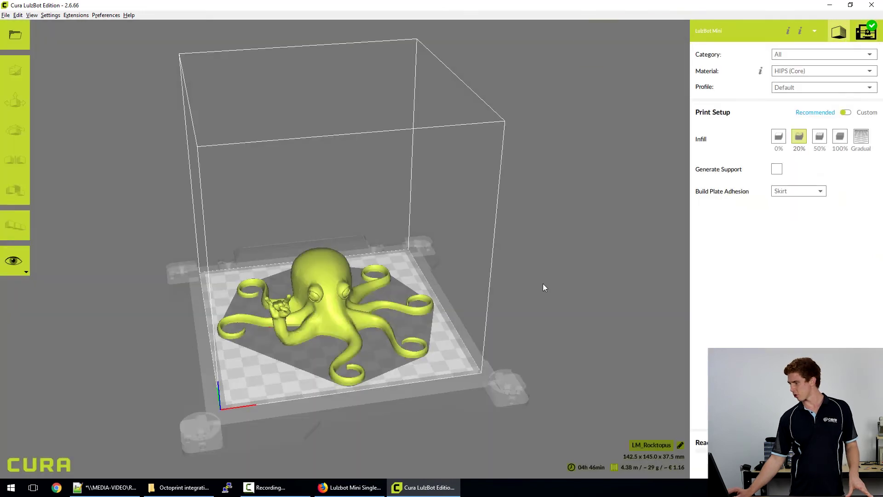
click(806, 70)
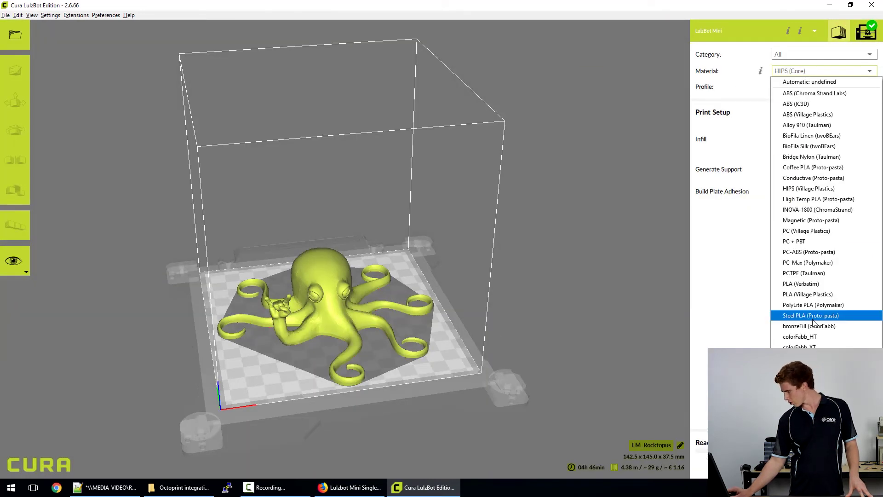
click(813, 305)
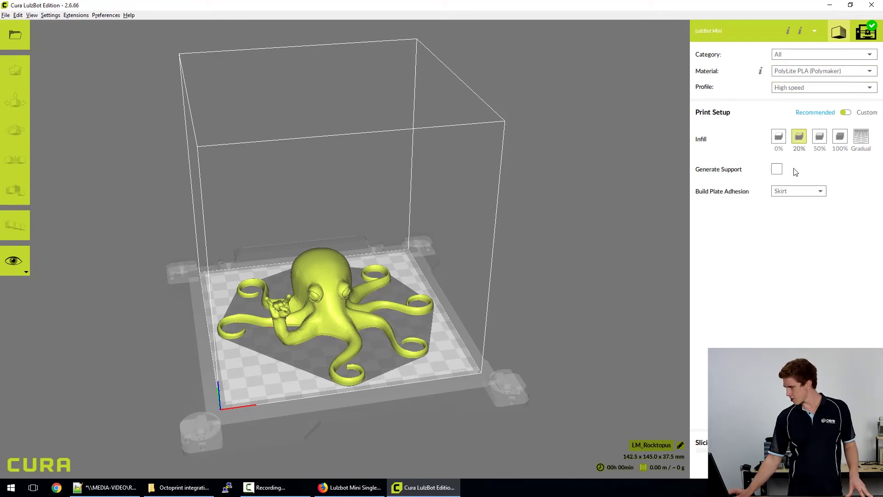
Step: Scale the octopus down to 73.0 x 74.2 x 19.2 mm
click(309, 298)
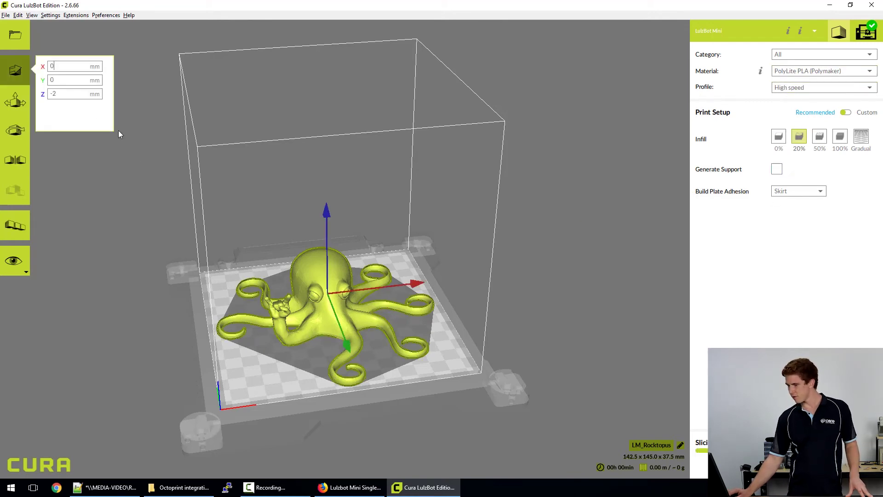
click(15, 99)
click(62, 146)
click(63, 143)
click(483, 383)
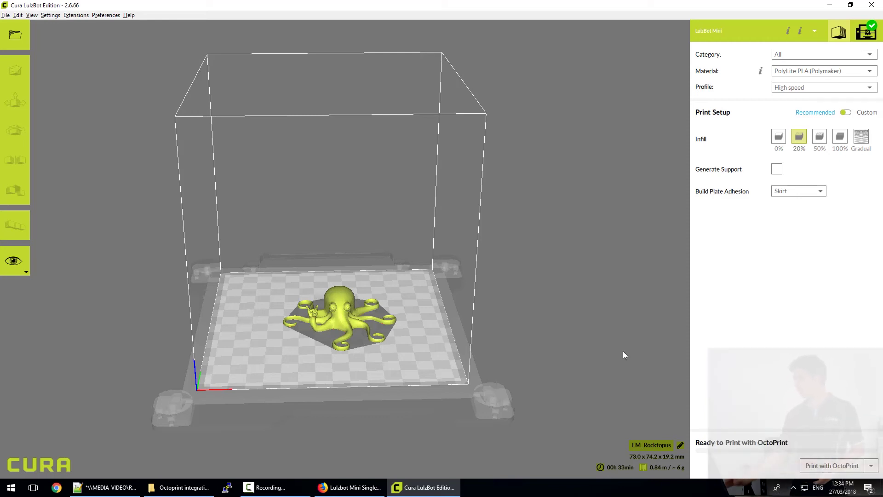
Step: Choose Print with OctoPrint as the output and send LM_Rocktopus.gcode to print
click(872, 466)
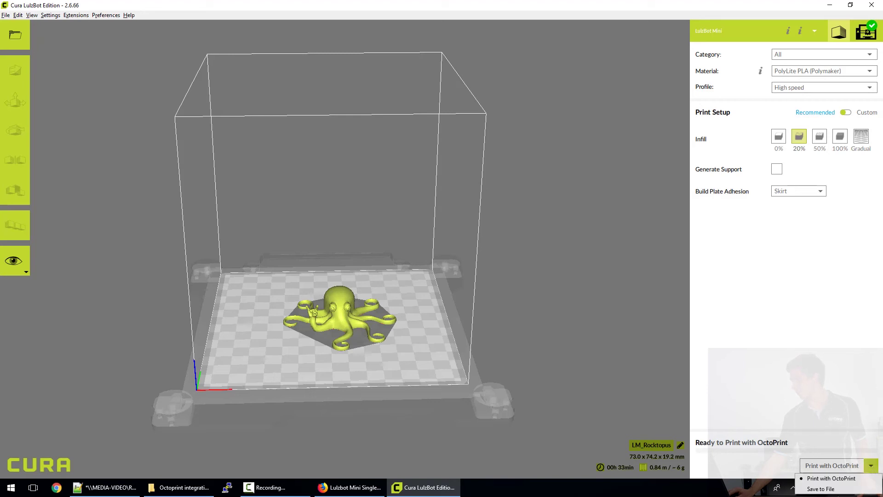
click(825, 481)
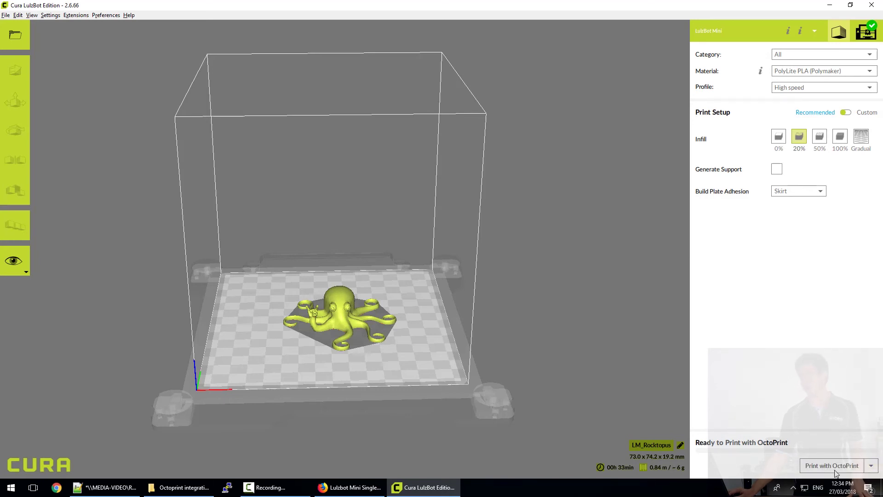
click(831, 466)
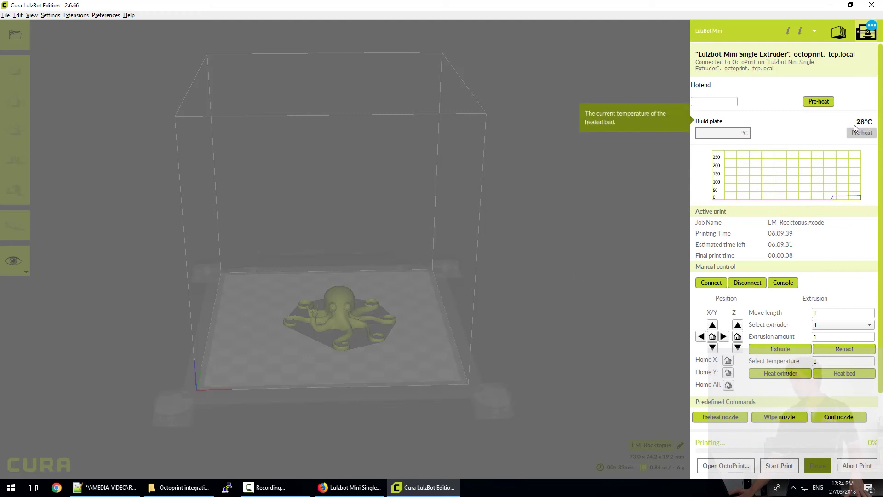
Step: Open OctoPrint's web interface from Cura's monitor and inspect the LM_Rocktopus.gcode job
click(720, 468)
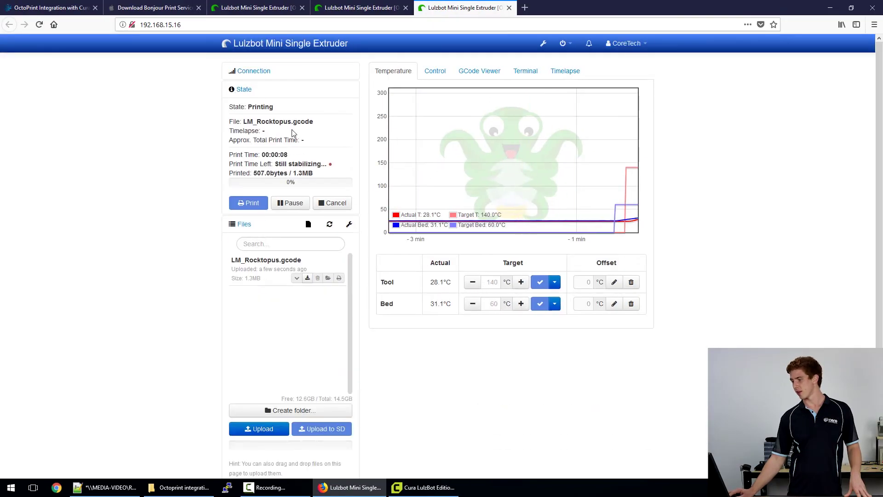
drag(244, 122, 312, 122)
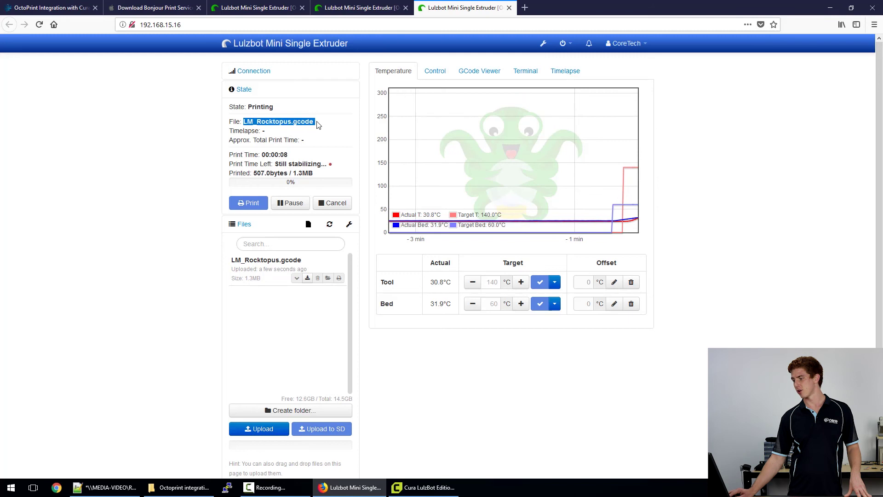
click(277, 122)
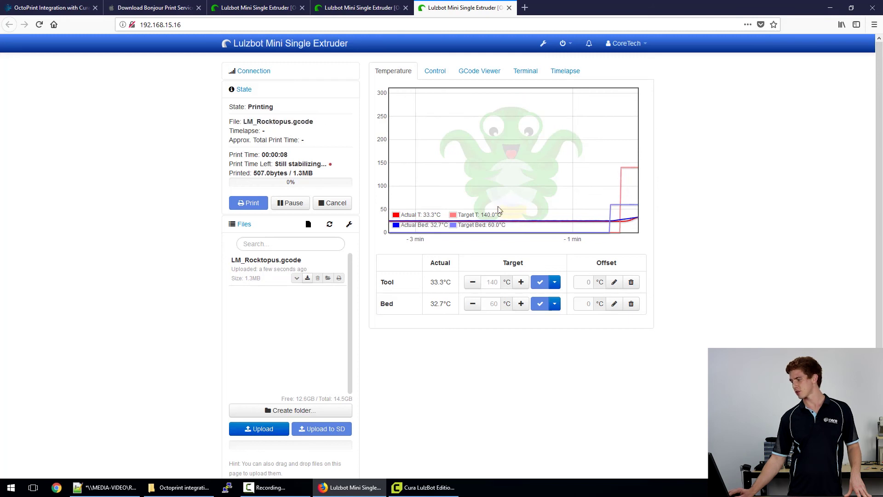